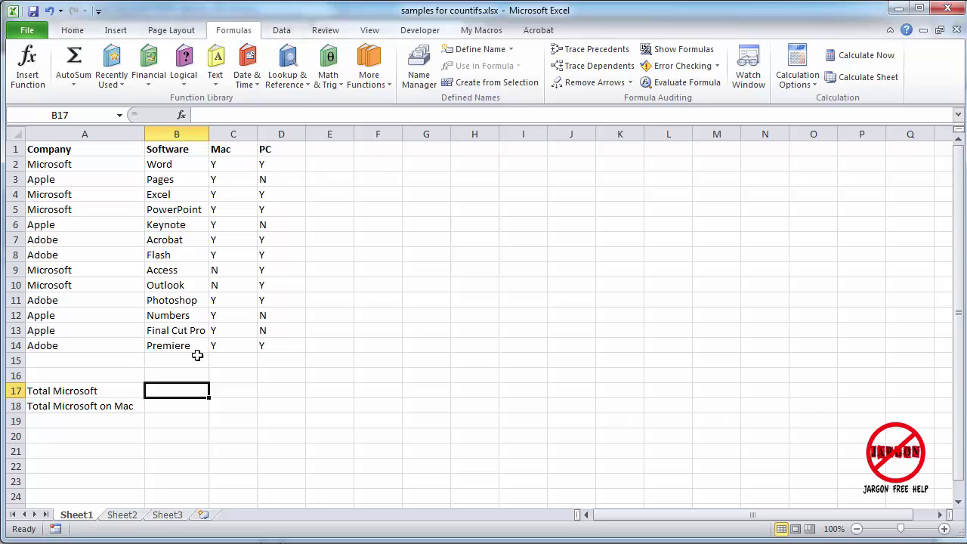
Look over the food, type and calorie data on Sheet3, and return to Sheet1
left_click(163, 517)
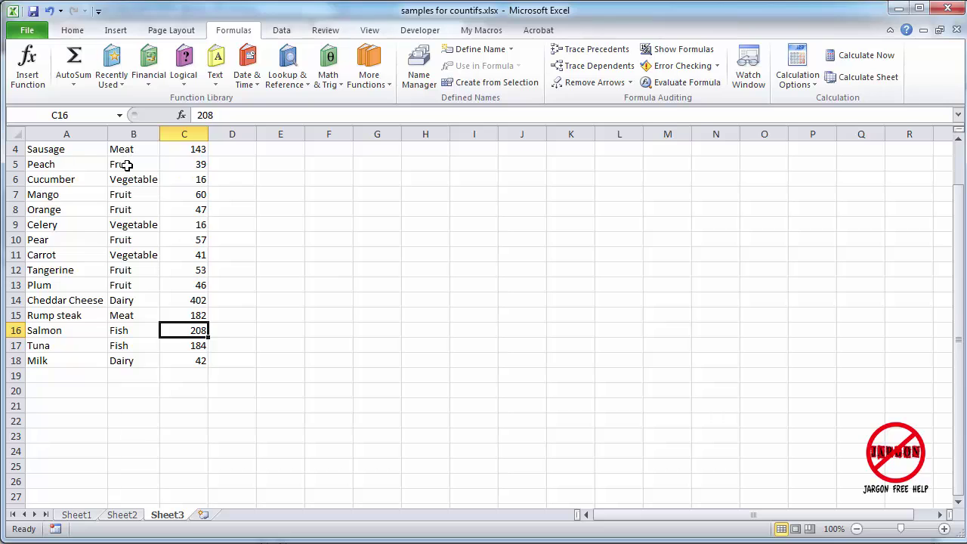
scroll(127, 164, "up", 1)
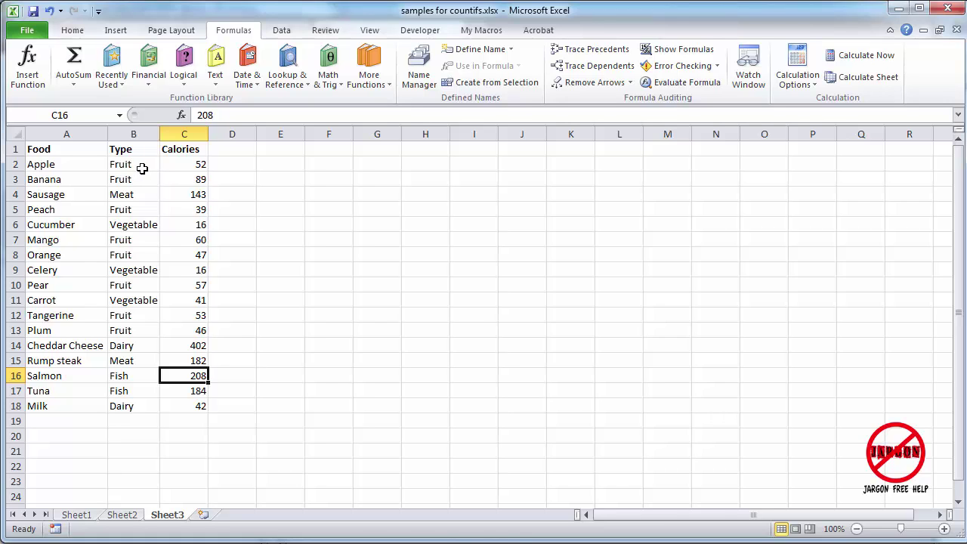
left_click(88, 516)
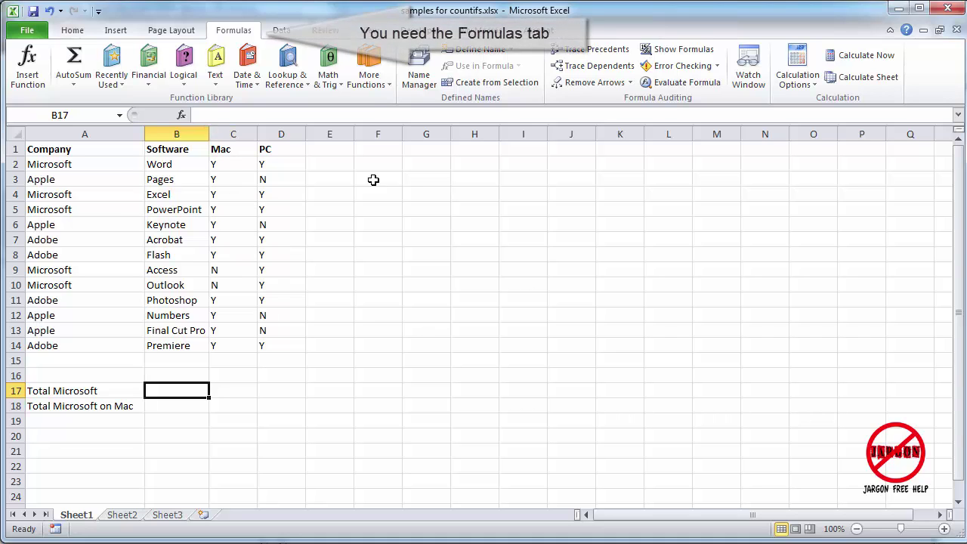
Insert a COUNTIF function in cell B17 that counts the cells in A2:A14 matching "microsoft"
left_click(370, 89)
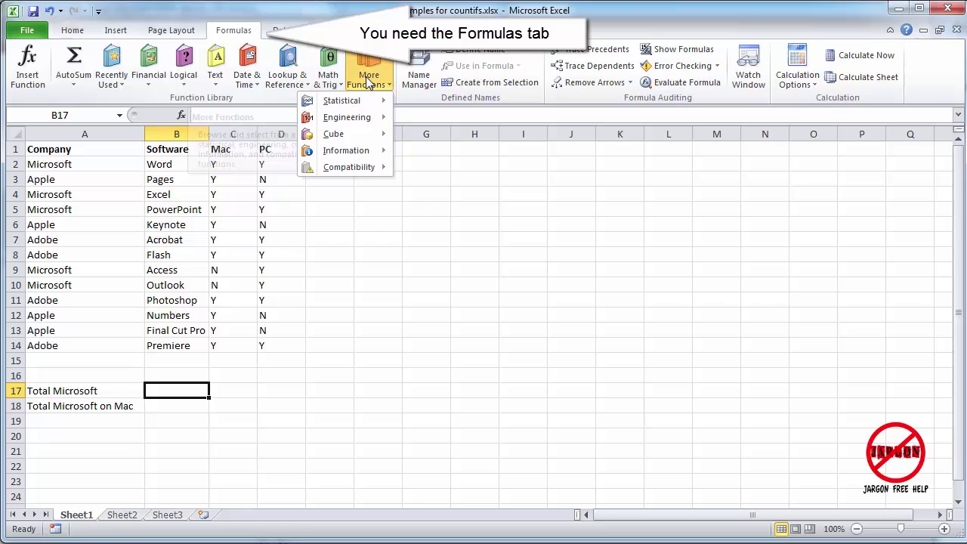
mouse_move(359, 104)
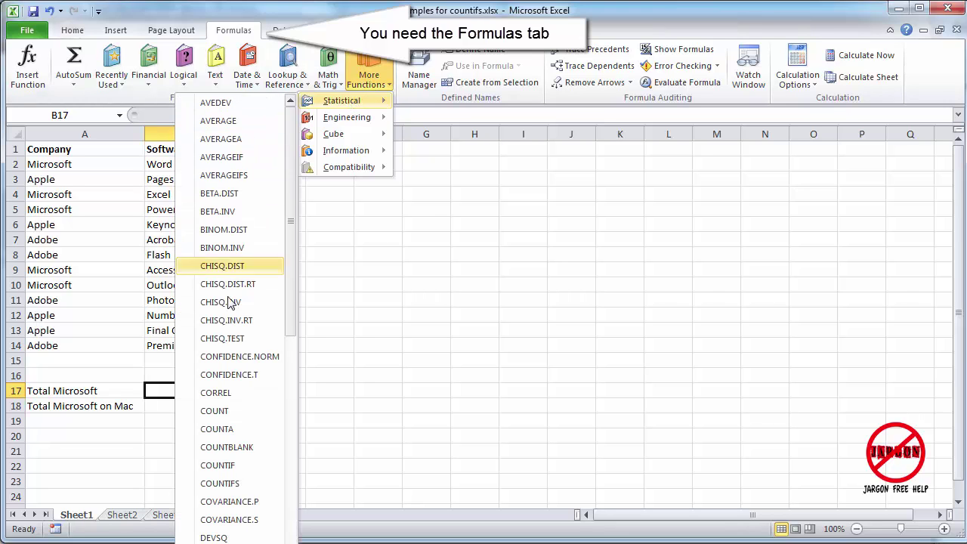
left_click(253, 470)
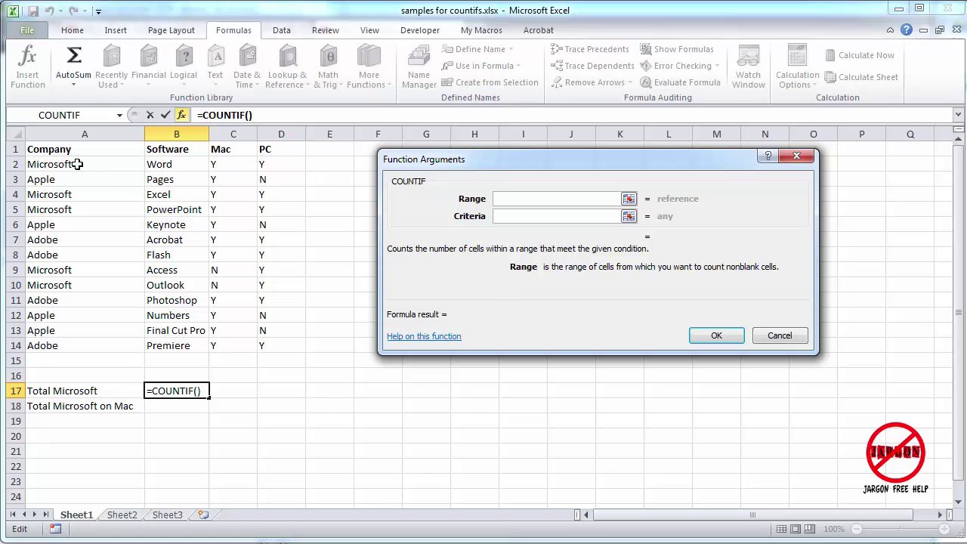
left_click_drag(78, 164, 98, 345)
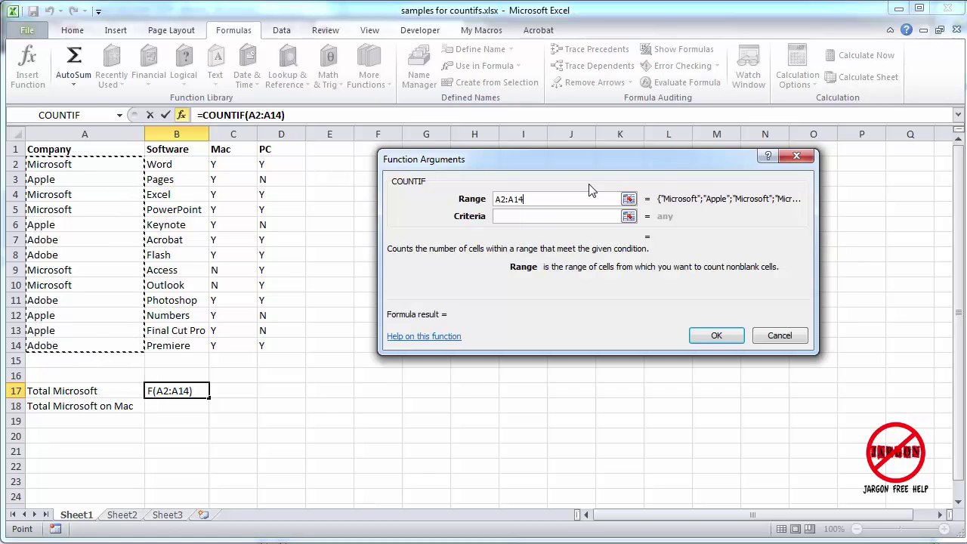
left_click(545, 217)
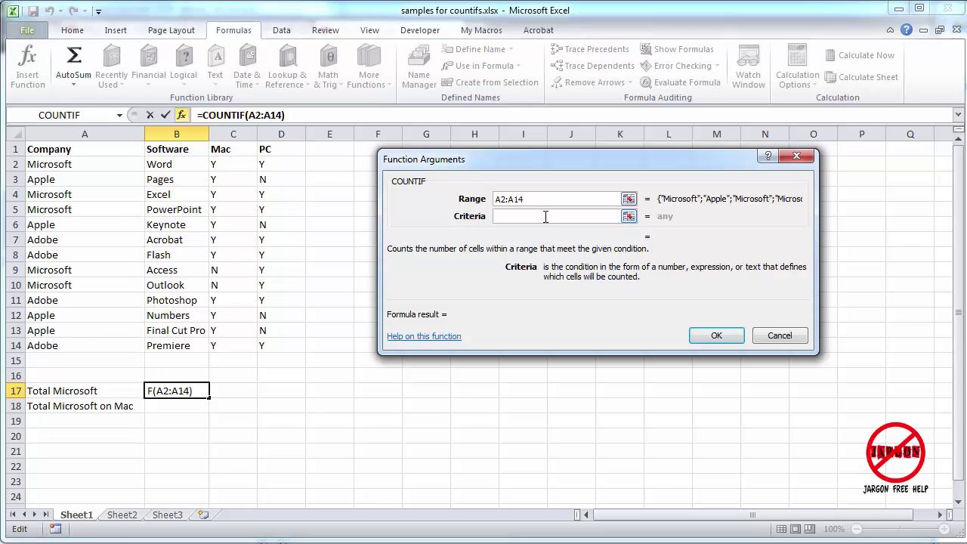
type("micr")
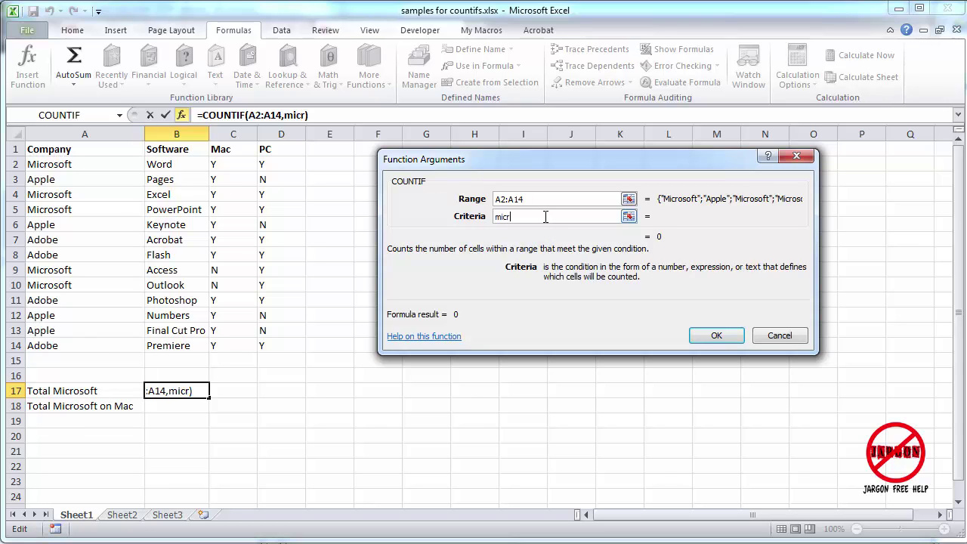
type("osoft")
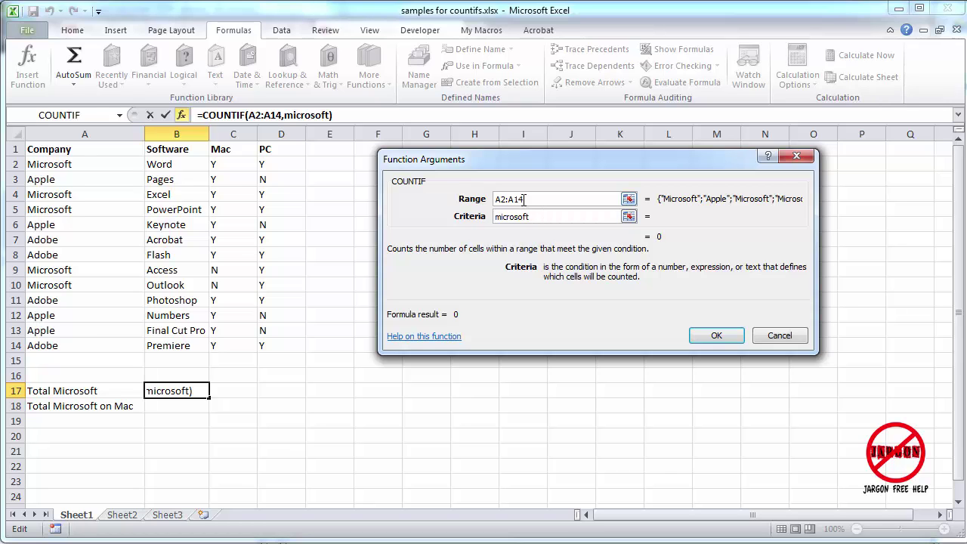
left_click(726, 339)
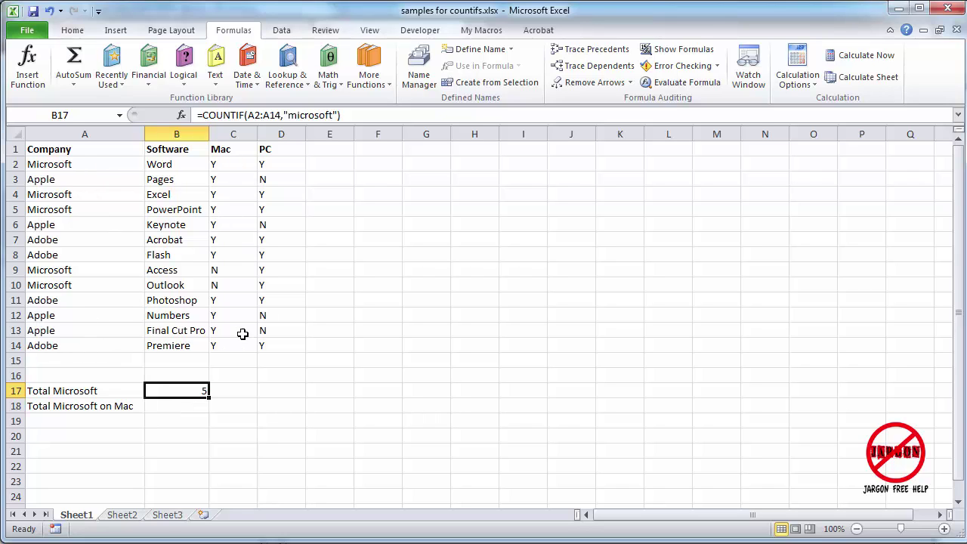
Insert the COUNTIFS function from the Statistical category into cell B18 for Total Microsoft on Mac
left_click(182, 407)
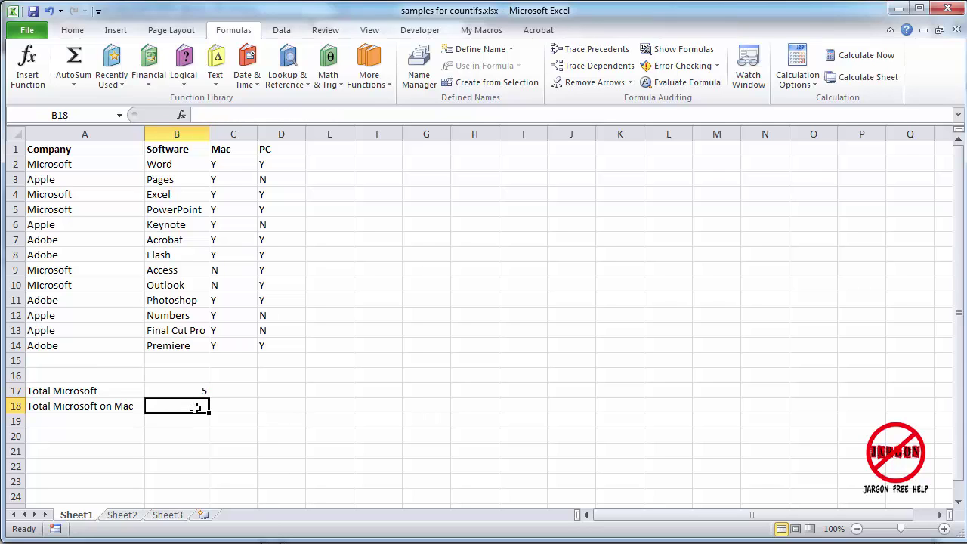
left_click(369, 70)
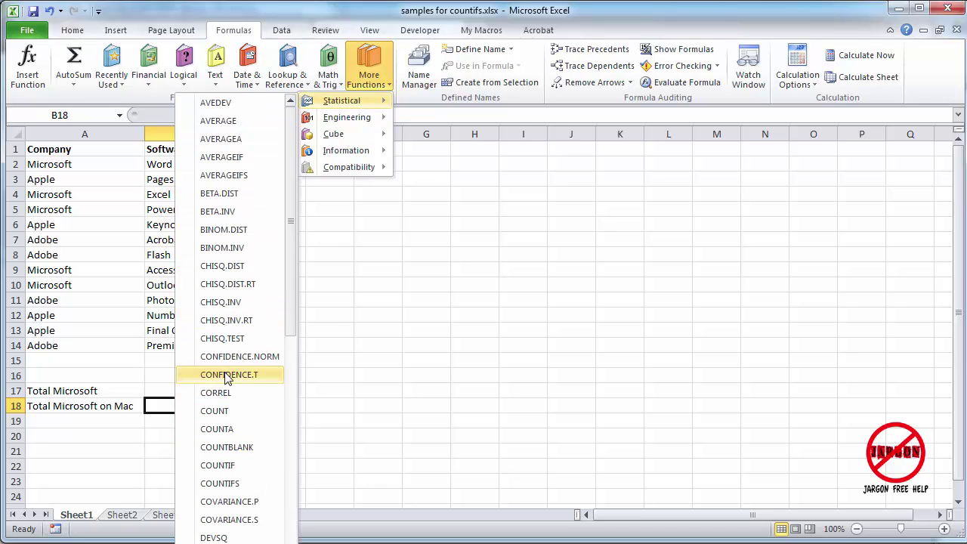
left_click(404, 403)
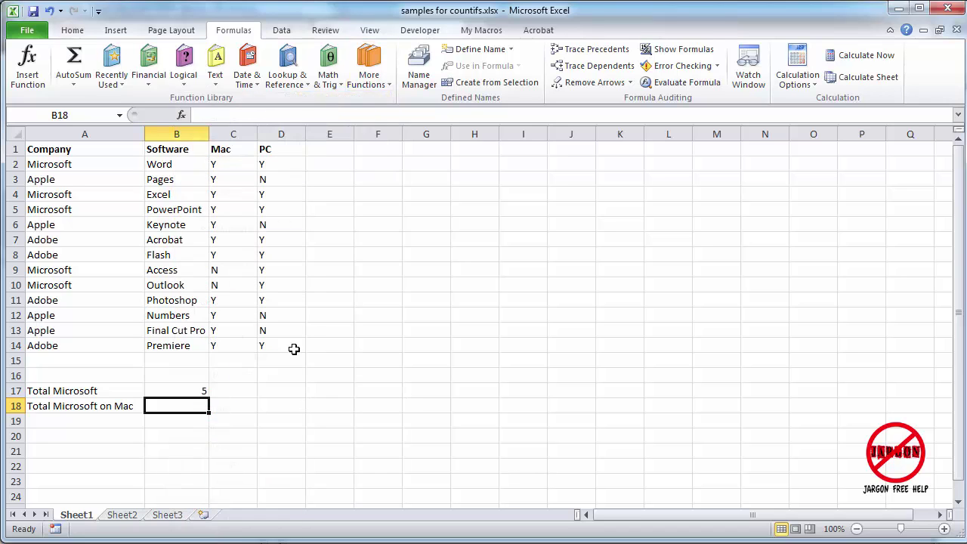
left_click(181, 117)
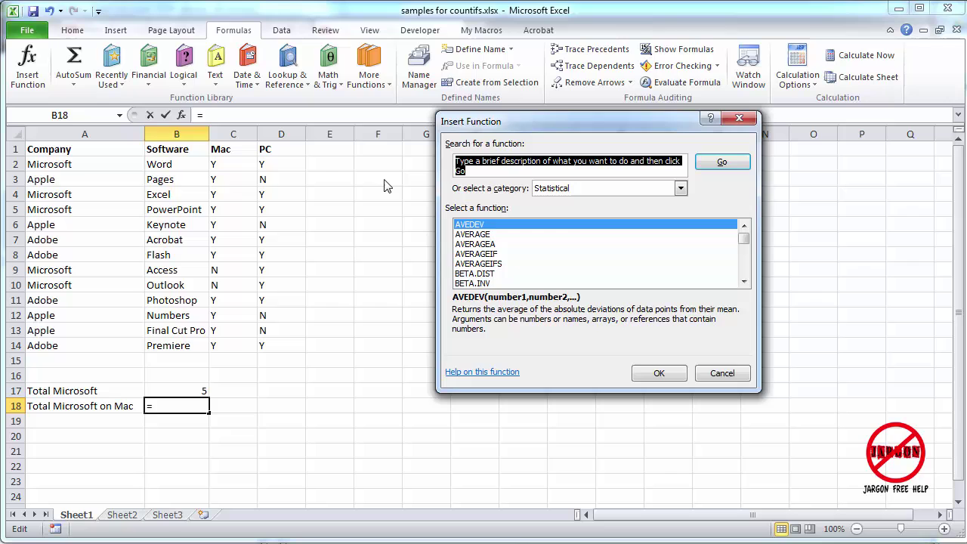
left_click(744, 283)
left_click(745, 283)
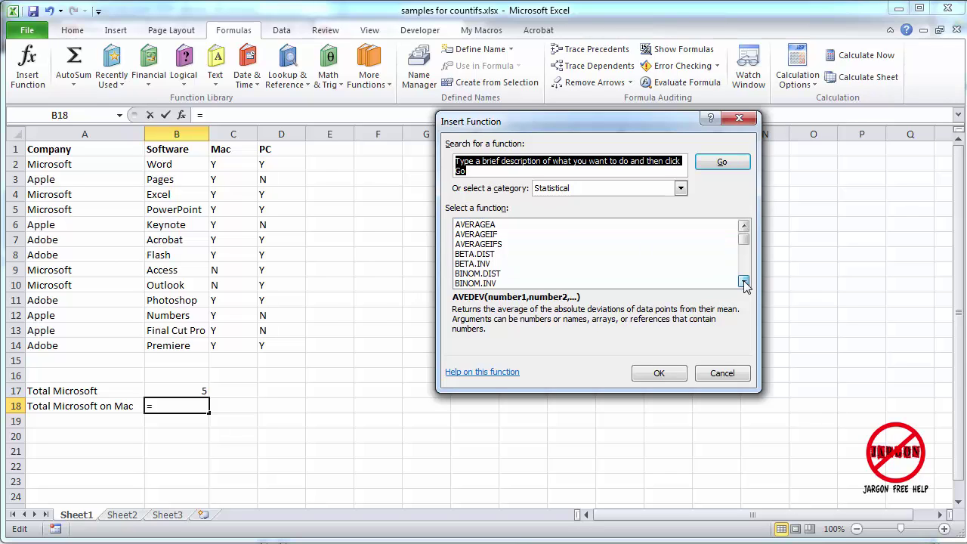
left_click(744, 283)
left_click(744, 283)
left_click(568, 190)
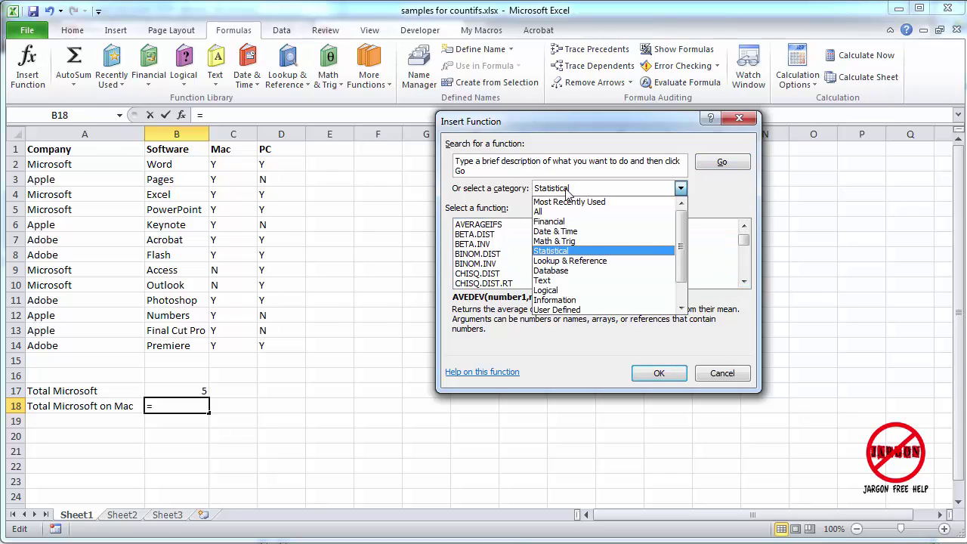
left_click(568, 191)
scroll(741, 279, "down", 2)
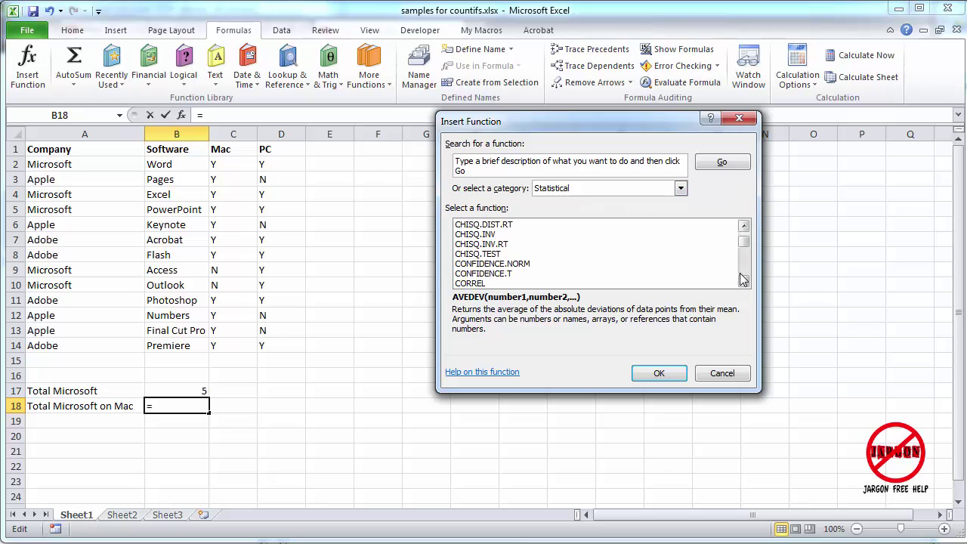
scroll(741, 279, "down", 4)
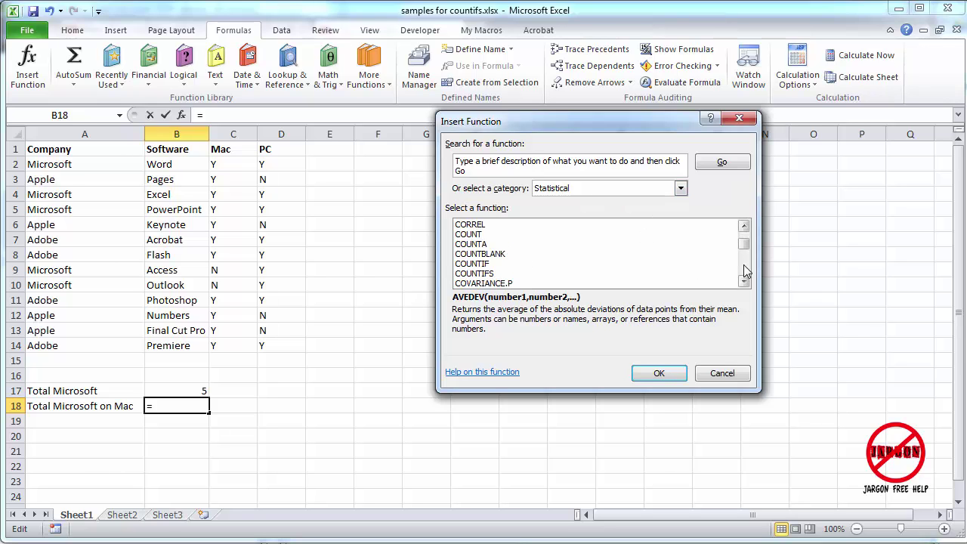
left_click(744, 225)
left_click(745, 225)
left_click(745, 225)
left_click(475, 244)
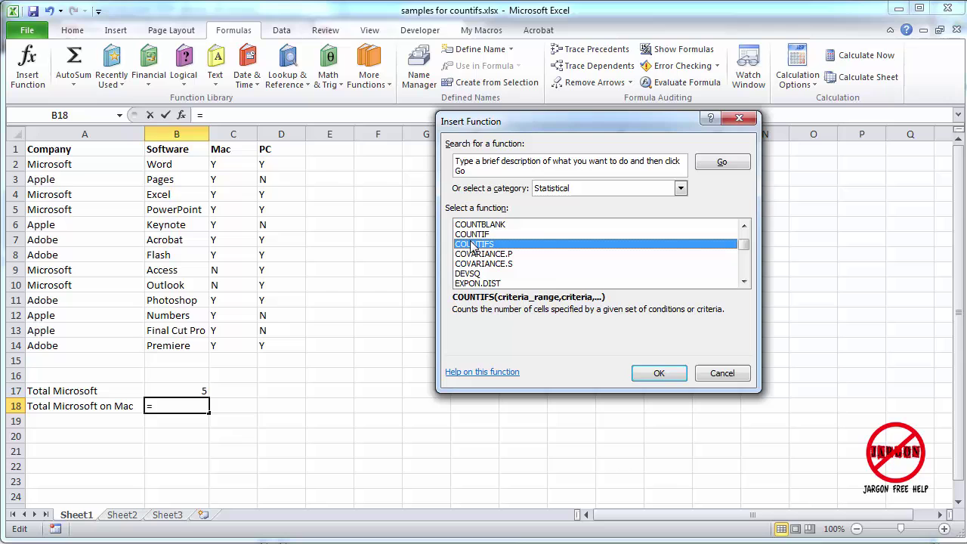
left_click(660, 373)
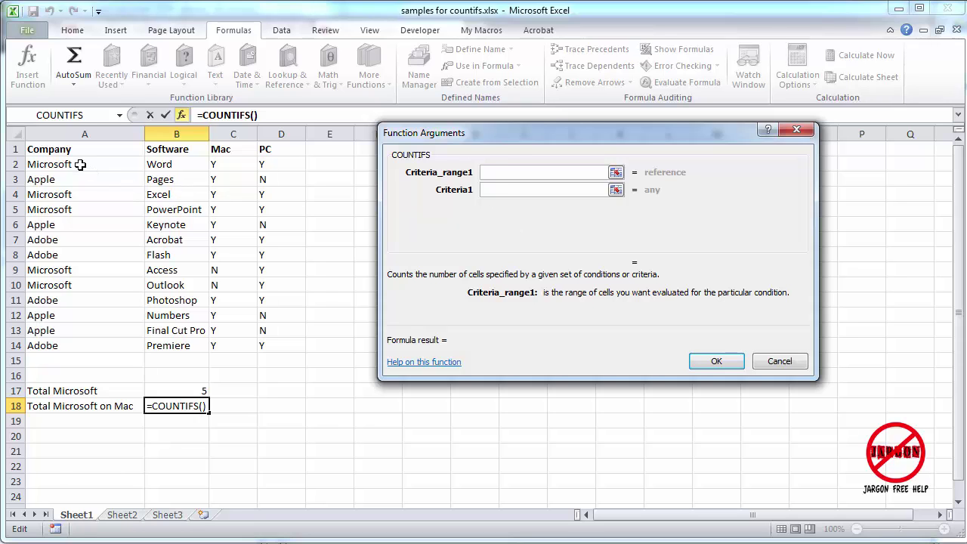
Complete the COUNTIFS arguments with range A2:A14 matching cell A2 and range C2:C14 matching Y
left_click_drag(79, 164, 87, 342)
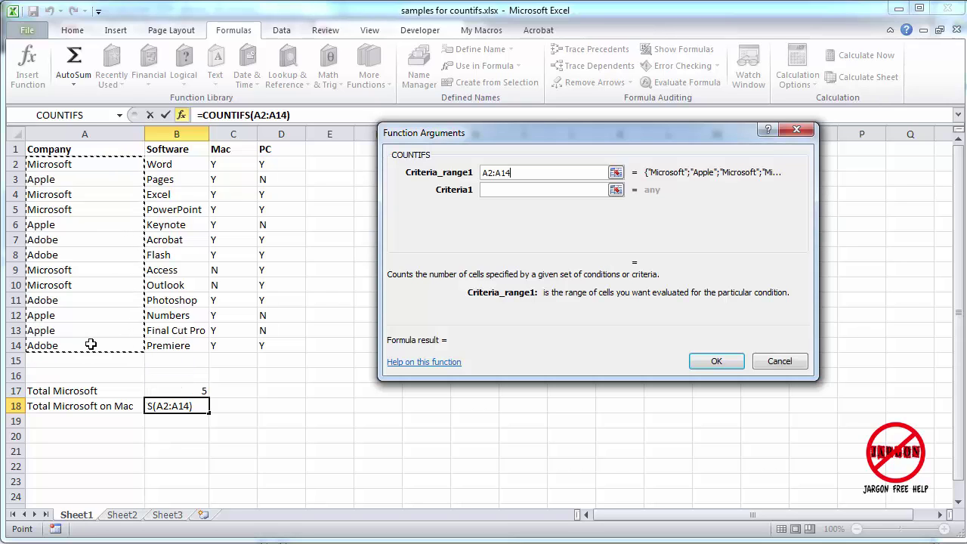
left_click(563, 190)
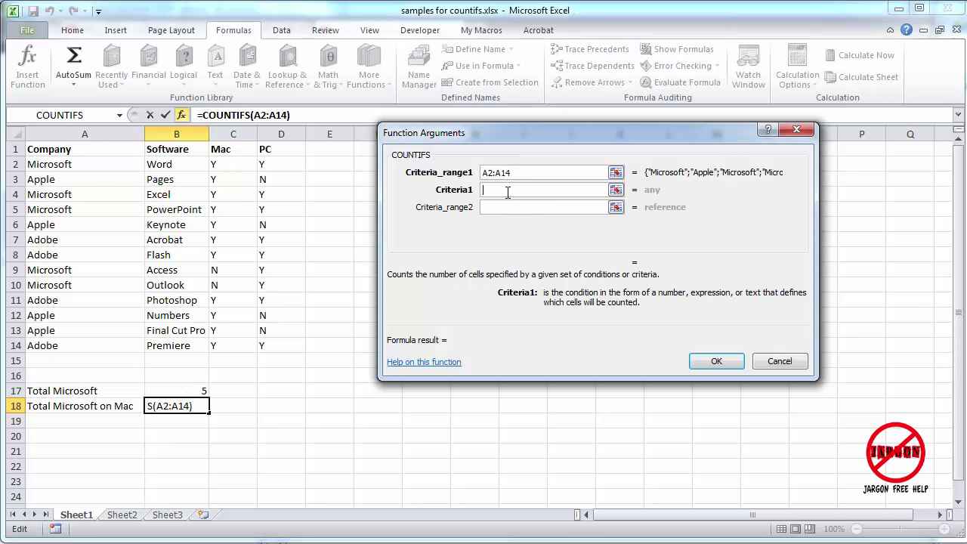
left_click(72, 164)
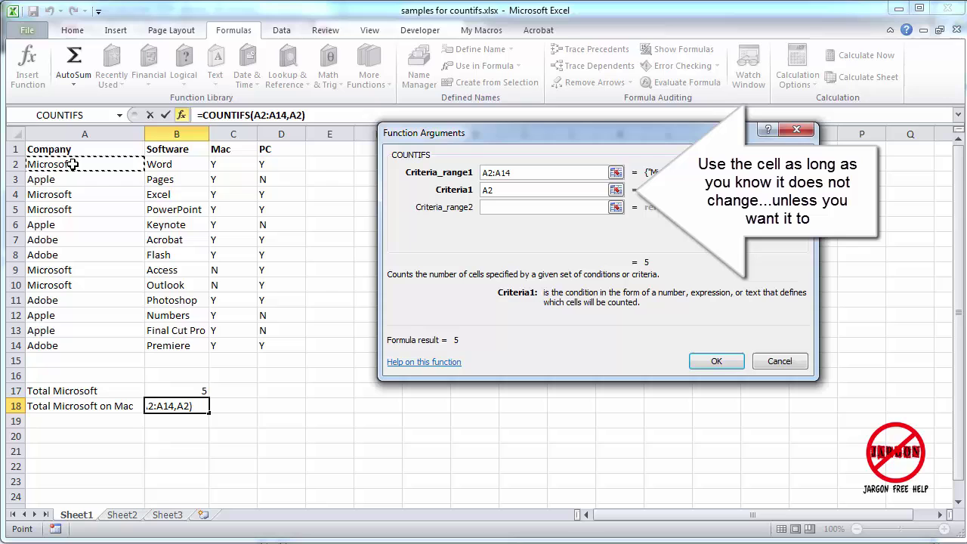
left_click(494, 208)
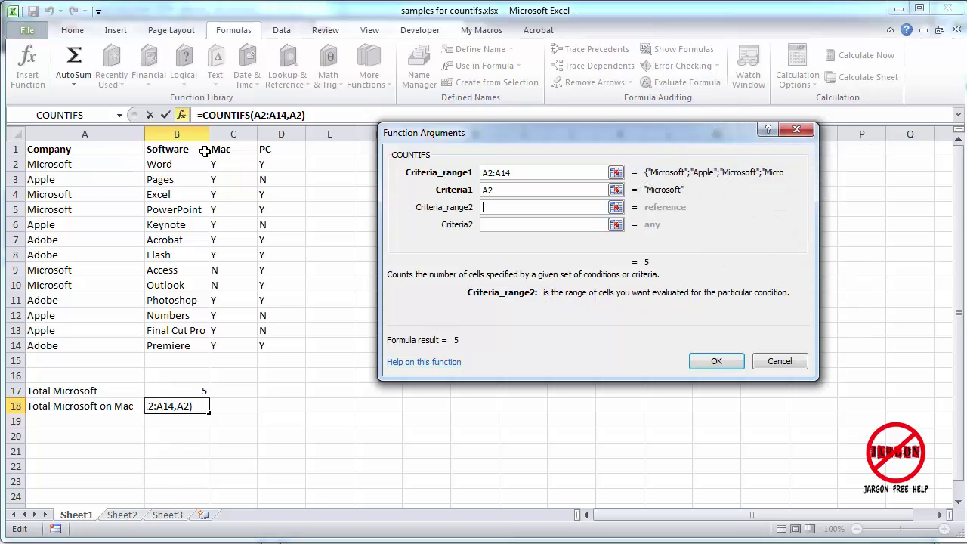
left_click_drag(224, 165, 222, 349)
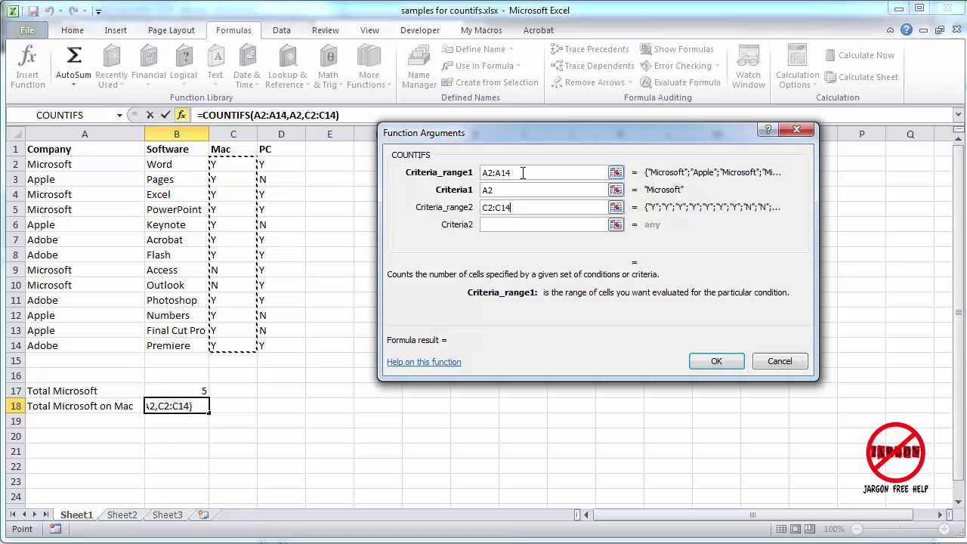
left_click(538, 225)
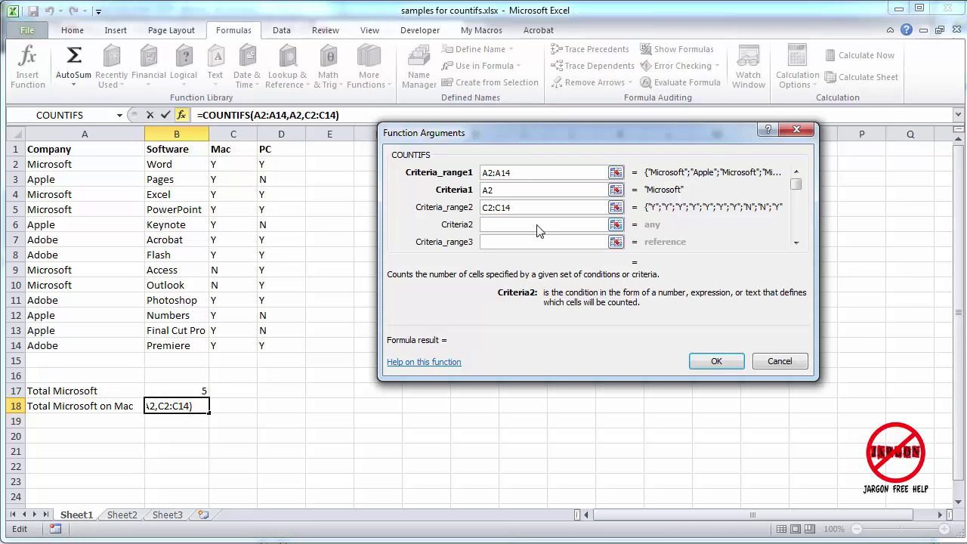
type("Y")
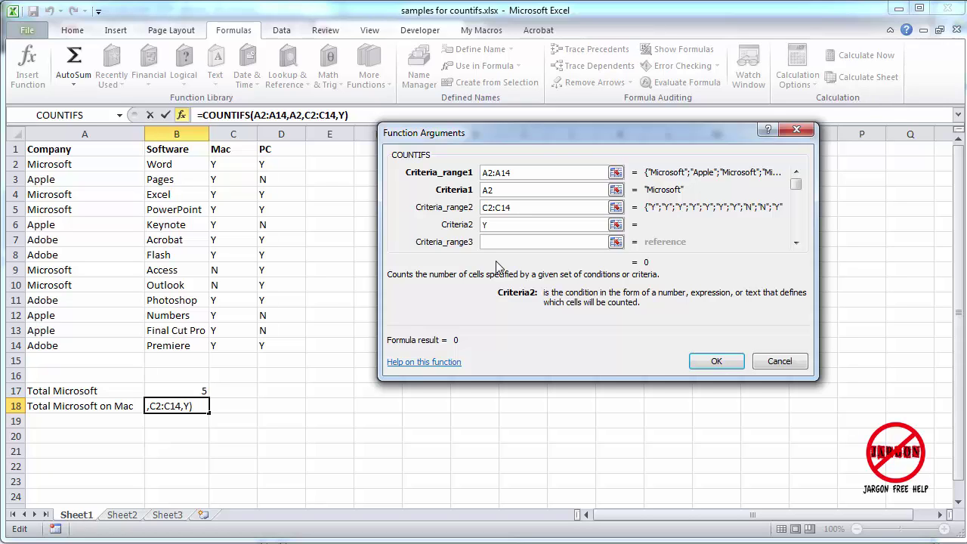
left_click(715, 363)
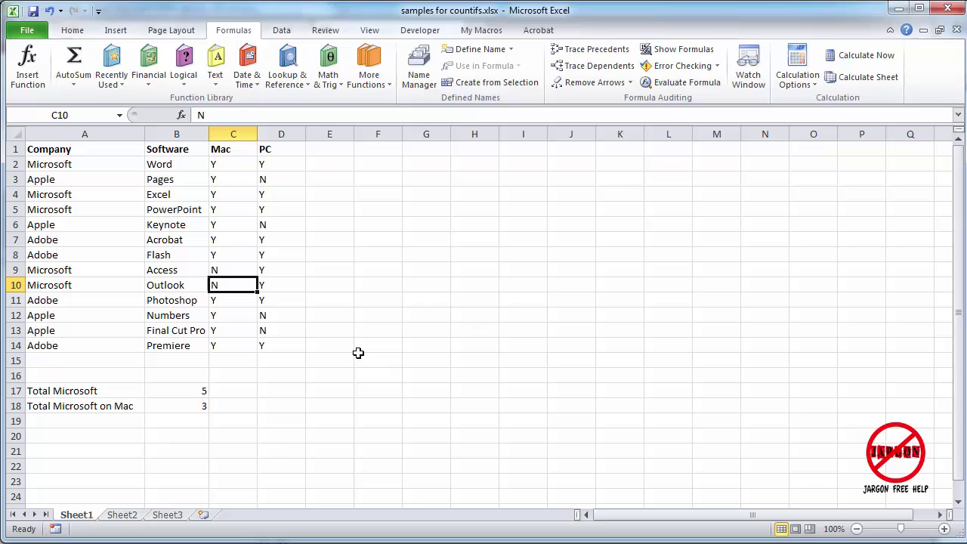
Change the Mac value for Outlook in cell C10 to Y
type("Y")
key("Return")
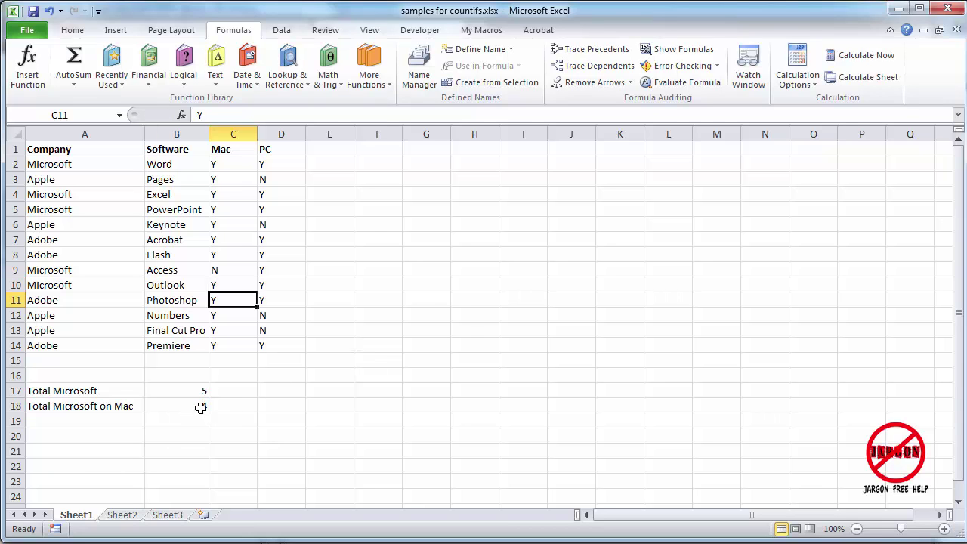
On Sheet3, insert a COUNTIFS function in cell B21 with first criteria range B2:B18 matching "fruit"
left_click(167, 515)
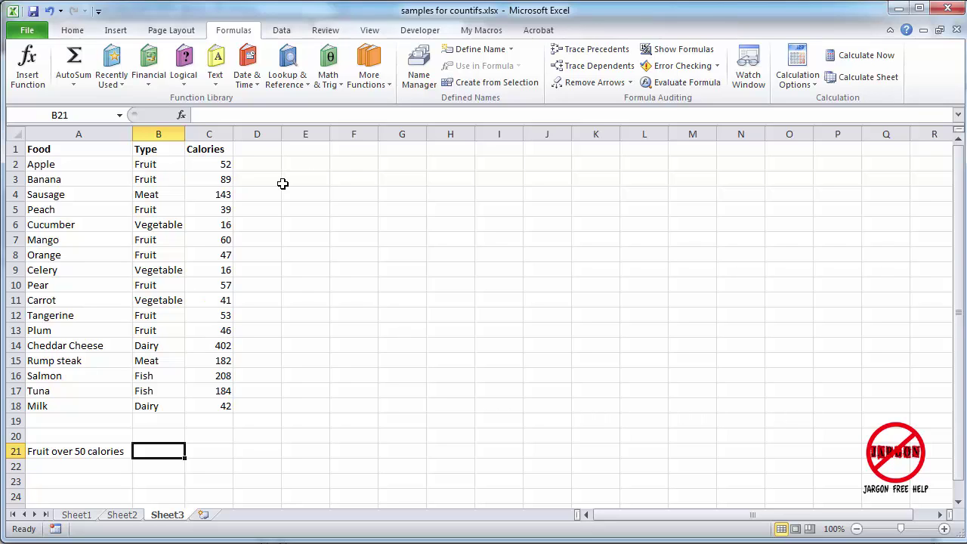
left_click(114, 83)
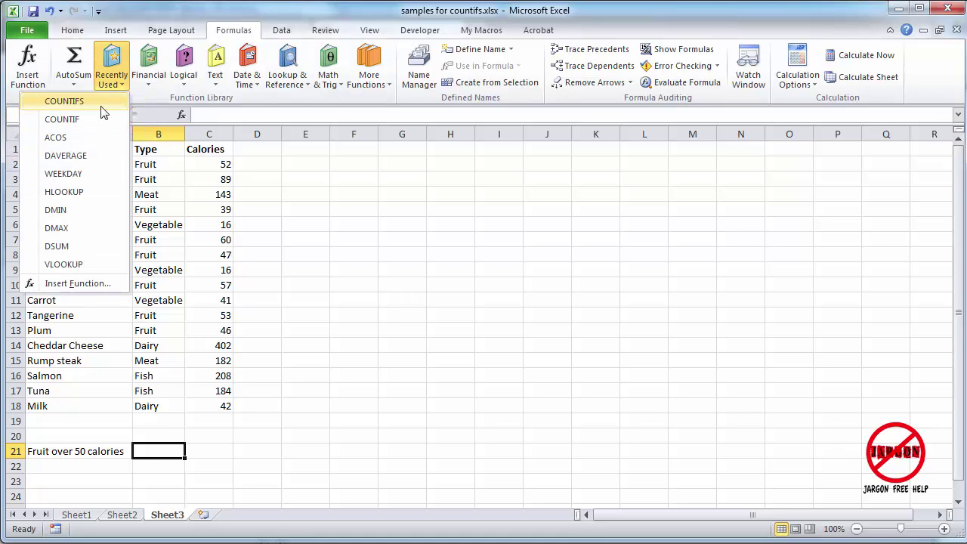
left_click(98, 101)
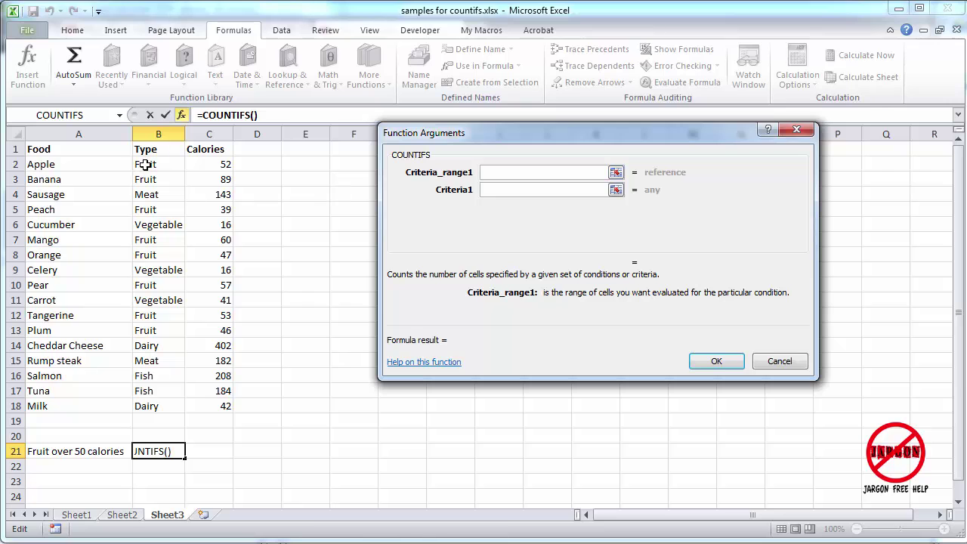
left_click_drag(145, 164, 154, 407)
left_click(529, 190)
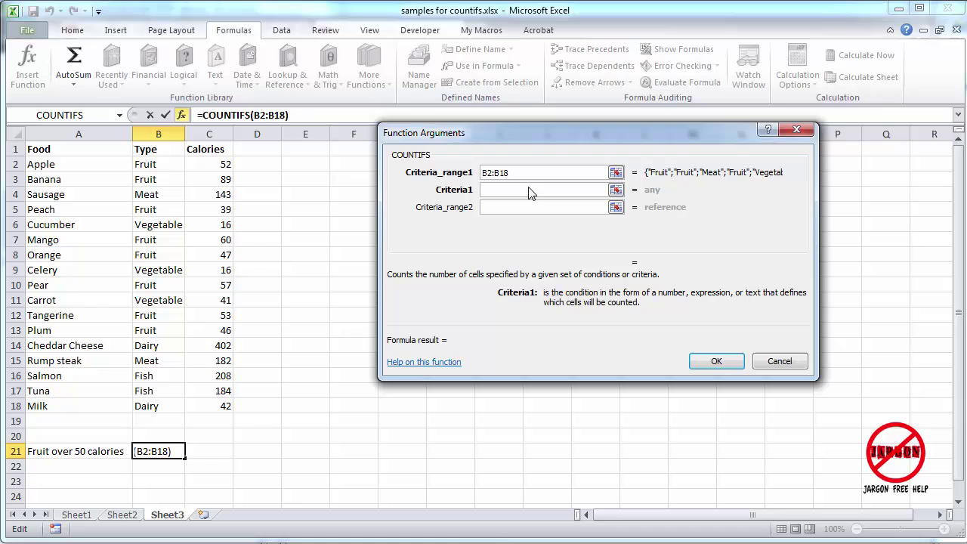
type("fruit")
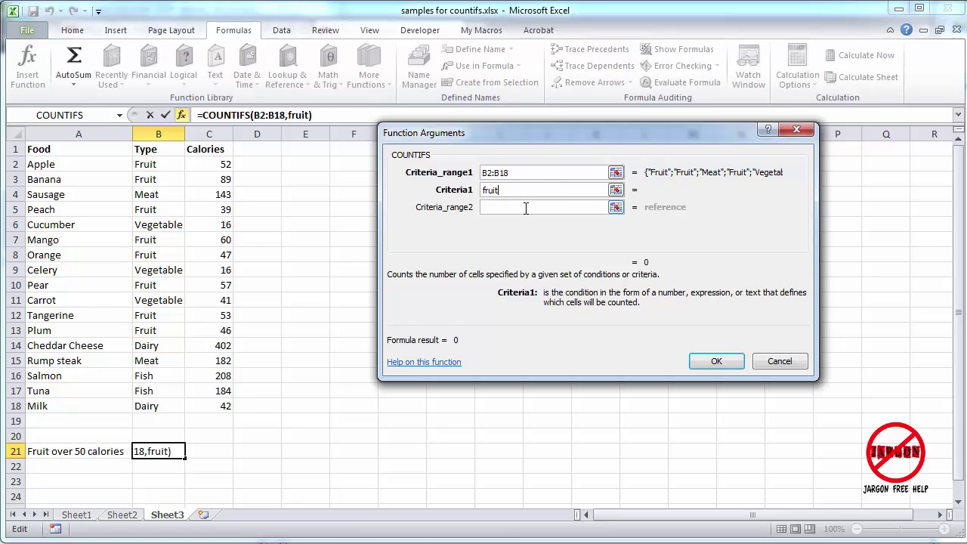
Set the second criteria range of the COUNTIFS function to the calorie values in C2:C18
left_click(526, 207)
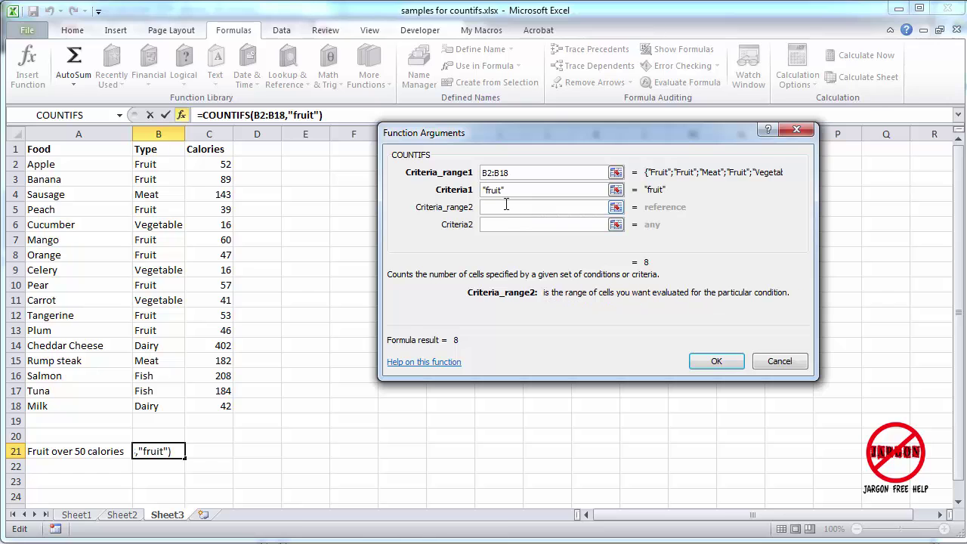
left_click_drag(216, 164, 220, 407)
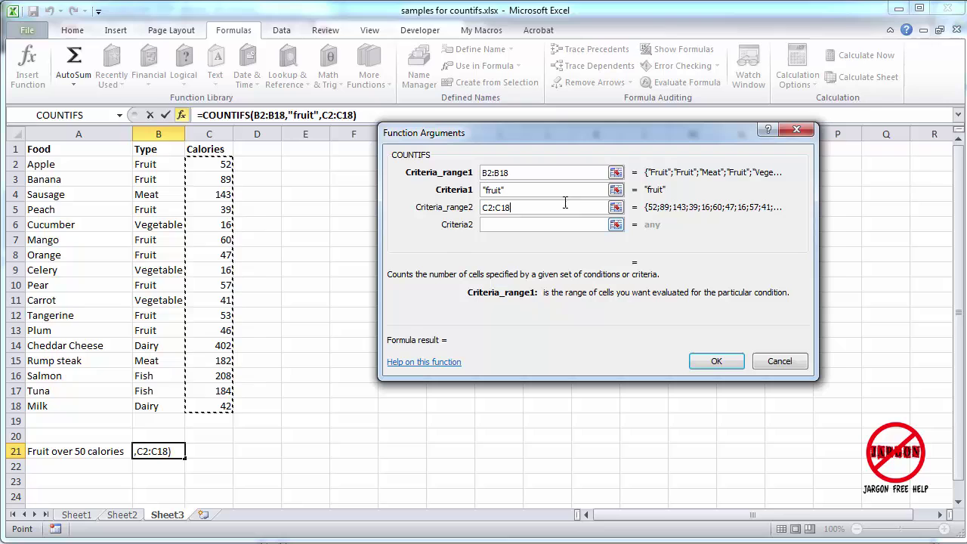
left_click(545, 226)
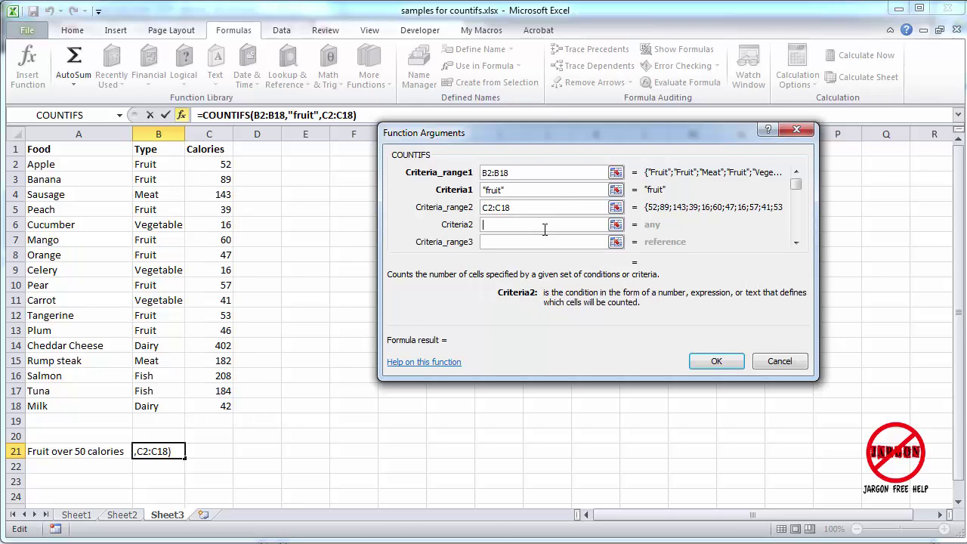
Try >50, >=50 and =>50 as the second criterion, clearing the entry at the end
type(">50")
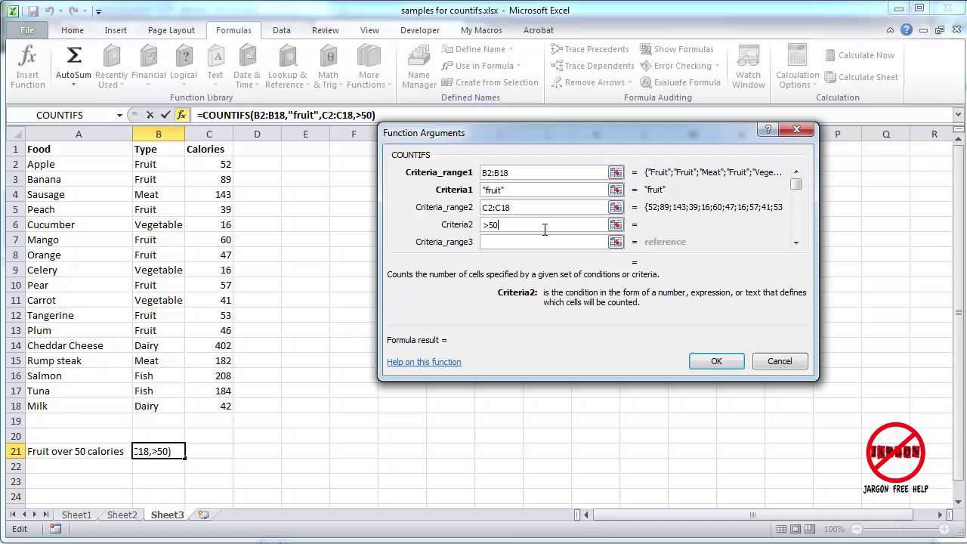
key("BackSpace")
key("BackSpace")
type("=50")
key("BackSpace")
key("BackSpace")
key("BackSpace")
key("BackSpace")
type("=>50")
key("BackSpace")
key("BackSpace")
key("BackSpace")
key("BackSpace")
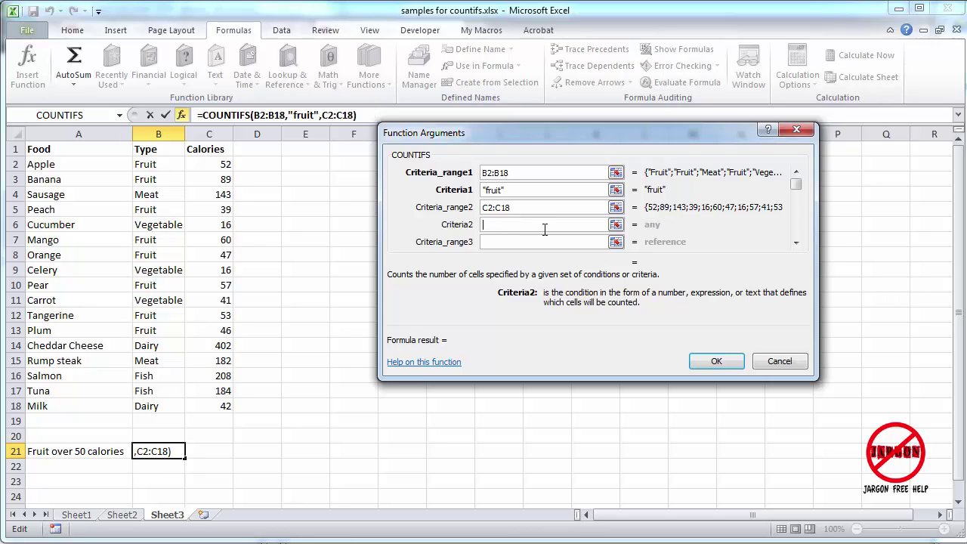
Set the second criterion to >=50 and complete the COUNTIFS function for fruit calories
type("<=50")
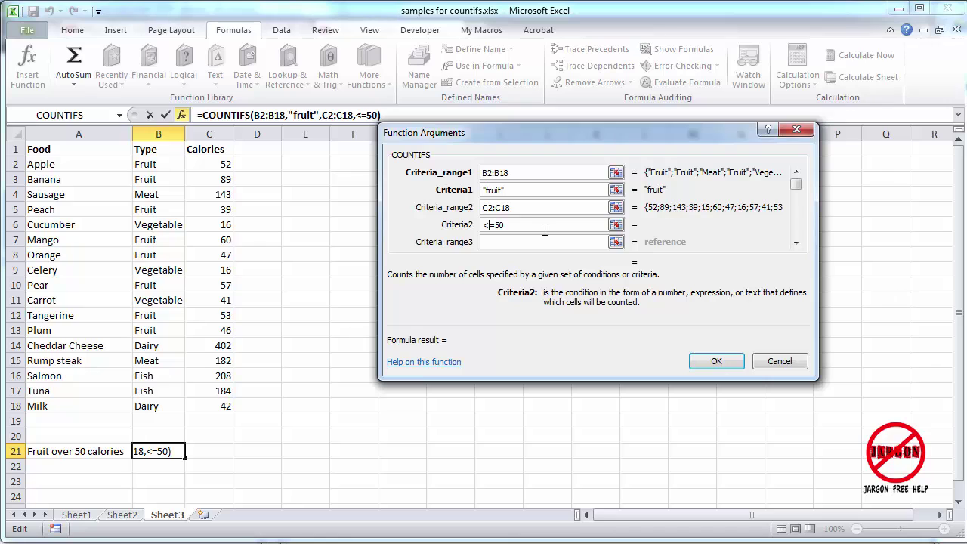
key("BackSpace")
type(">")
key("Left")
key("Left")
key("Left")
left_click(716, 365)
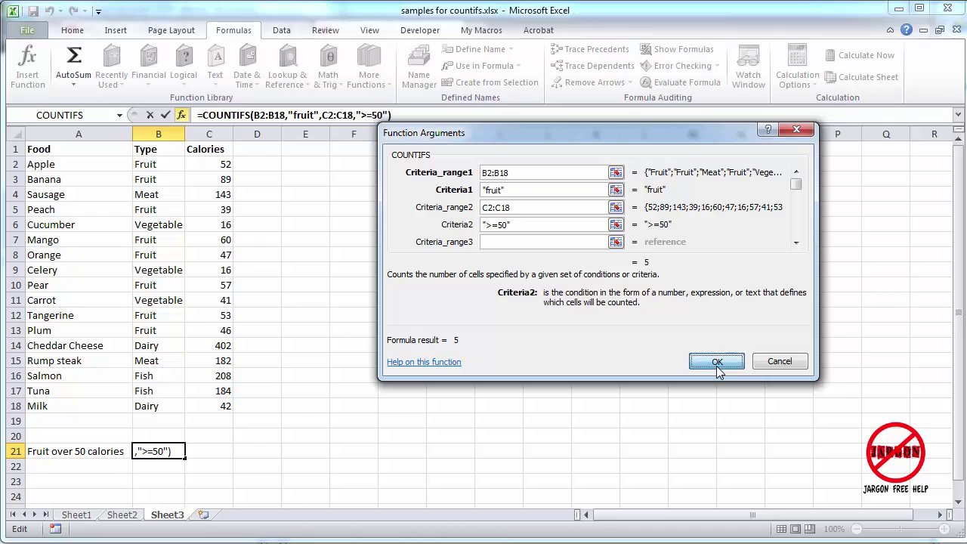